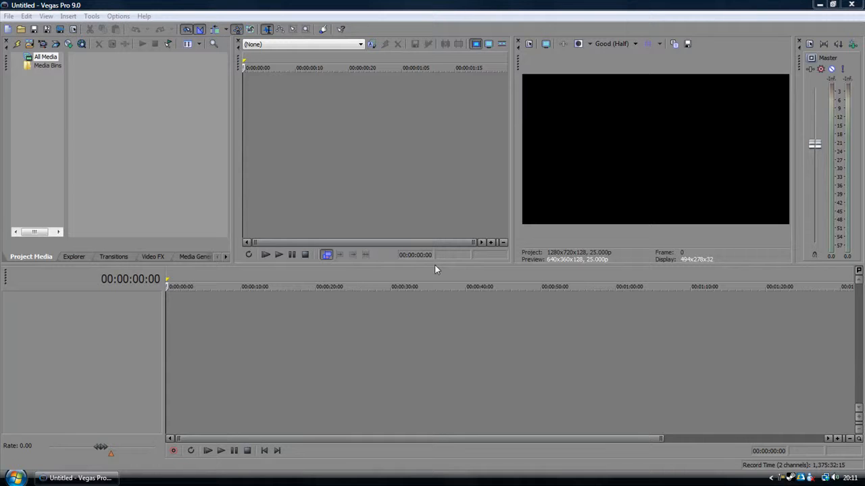
# Step: Open the video clip 01.avi so it is placed on the timeline with its audio
pyautogui.click(20, 29)
pyautogui.click(354, 121)
pyautogui.click(555, 298)
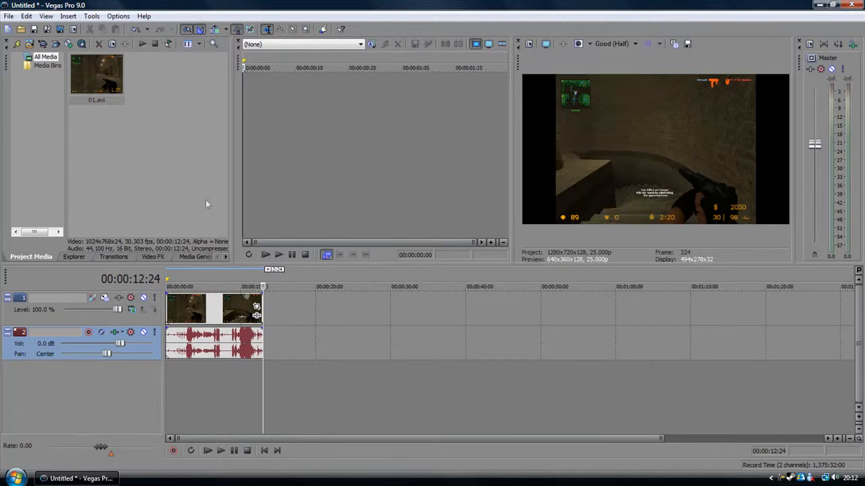
# Step: Try cropping the 01 video event to the minimap with Event Pan/Crop, restore the full frame and close the window
pyautogui.click(214, 312)
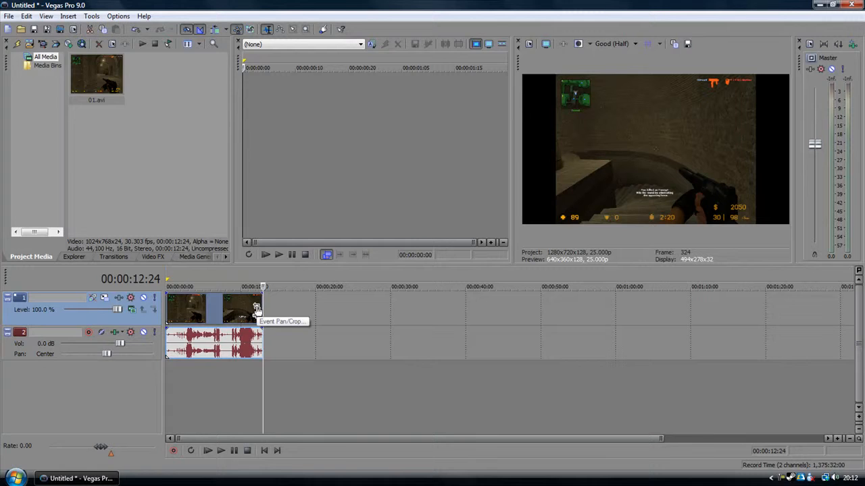
pyautogui.click(257, 309)
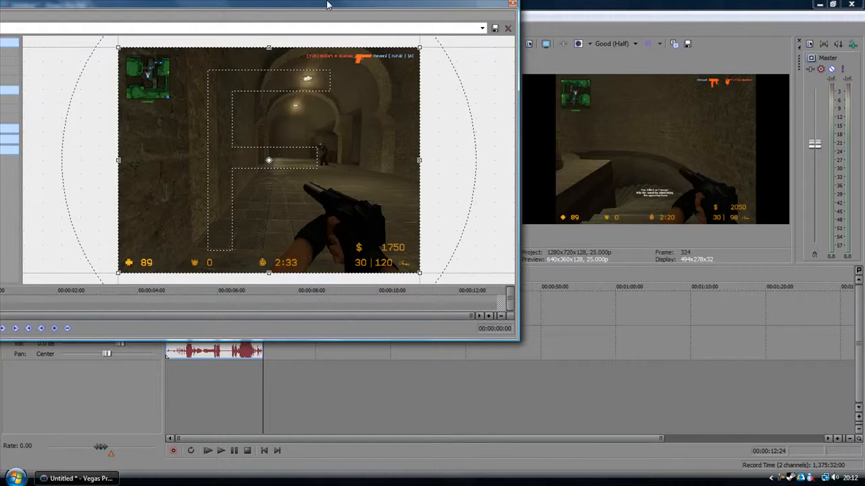
pyautogui.moveTo(326, 10); pyautogui.dragTo(321, 9)
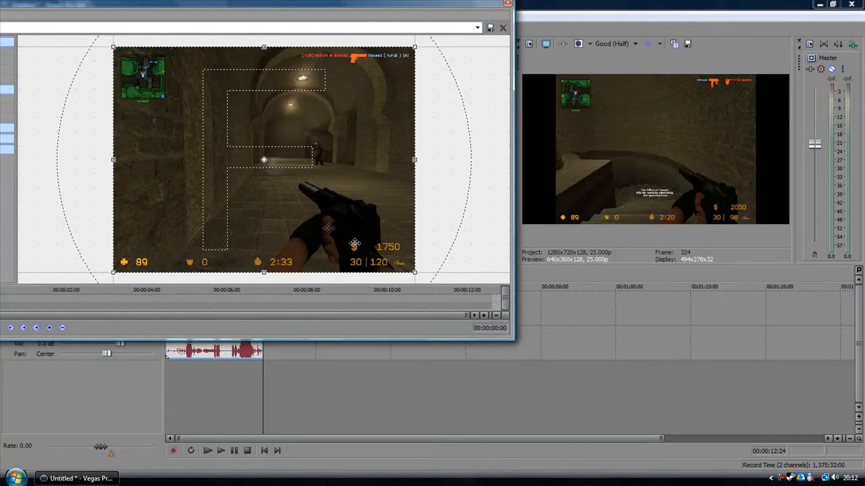
pyautogui.moveTo(416, 273); pyautogui.dragTo(304, 187)
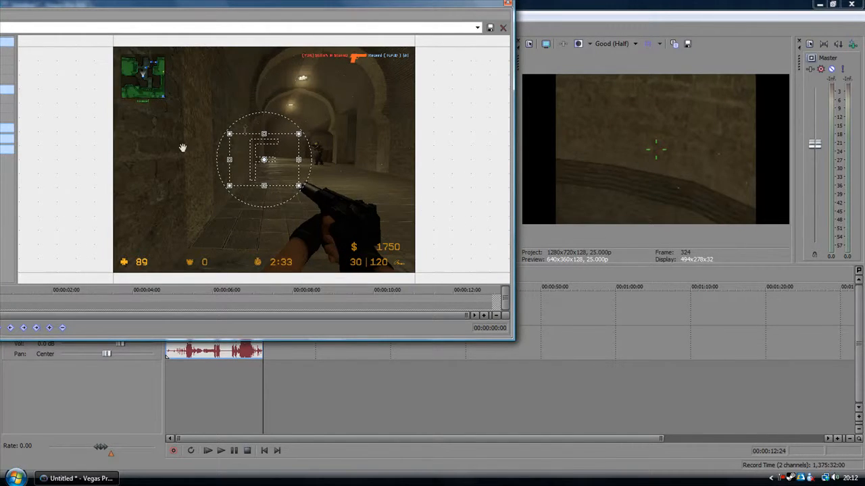
pyautogui.moveTo(281, 177); pyautogui.dragTo(160, 92)
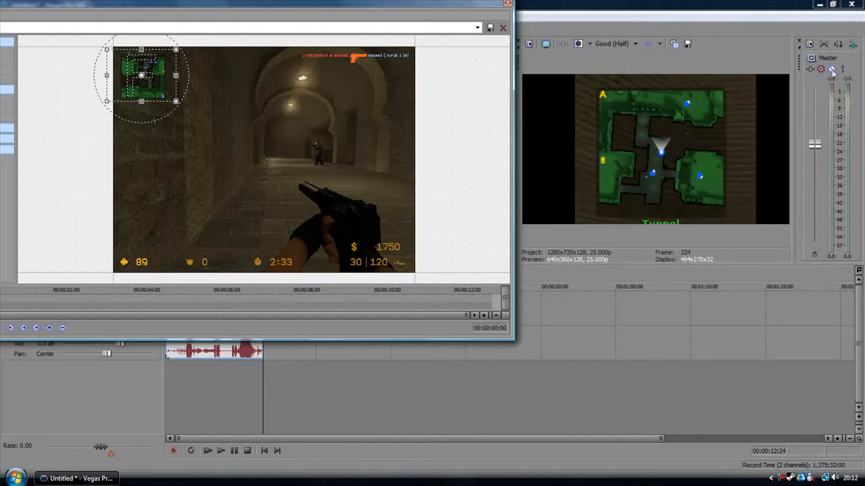
pyautogui.rightClick(164, 96)
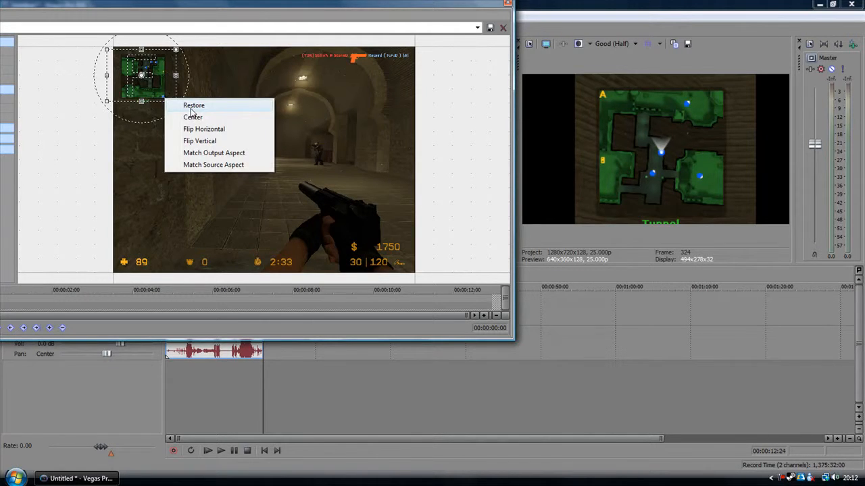
pyautogui.click(193, 106)
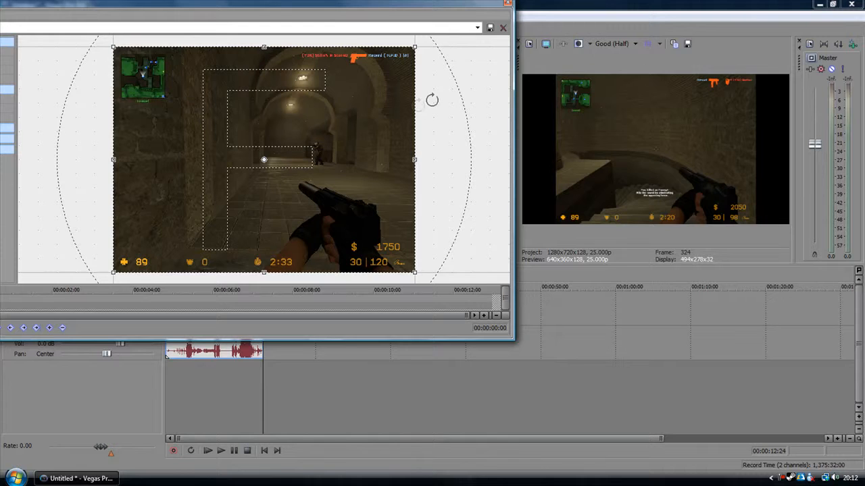
pyautogui.click(508, 6)
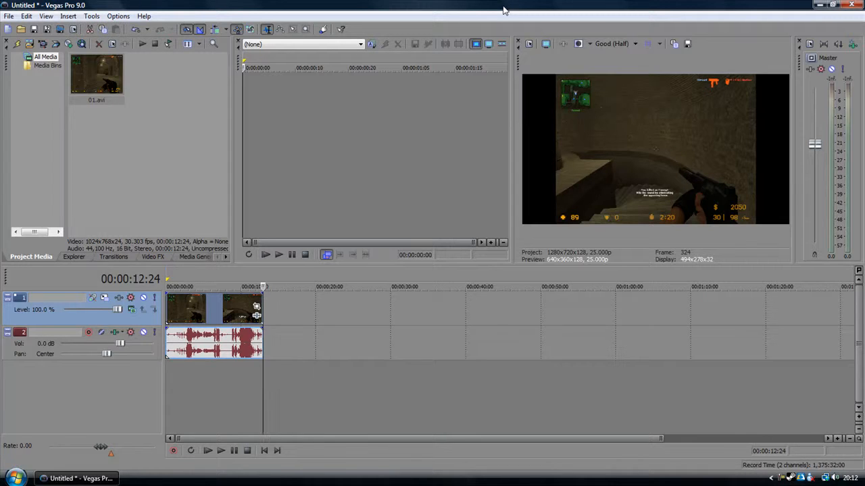
# Step: Open Event Pan/Crop for the 01 video event, enlarge its window and return the Position timeline to the start
pyautogui.click(256, 308)
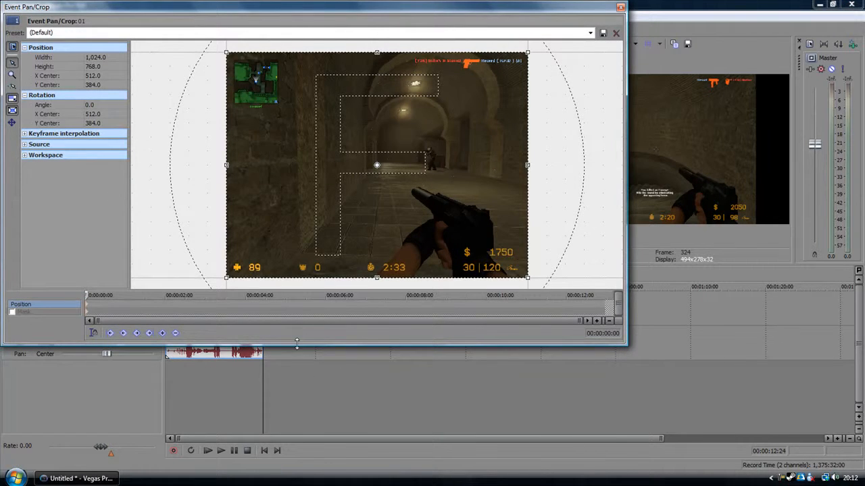
pyautogui.moveTo(297, 344); pyautogui.dragTo(297, 356)
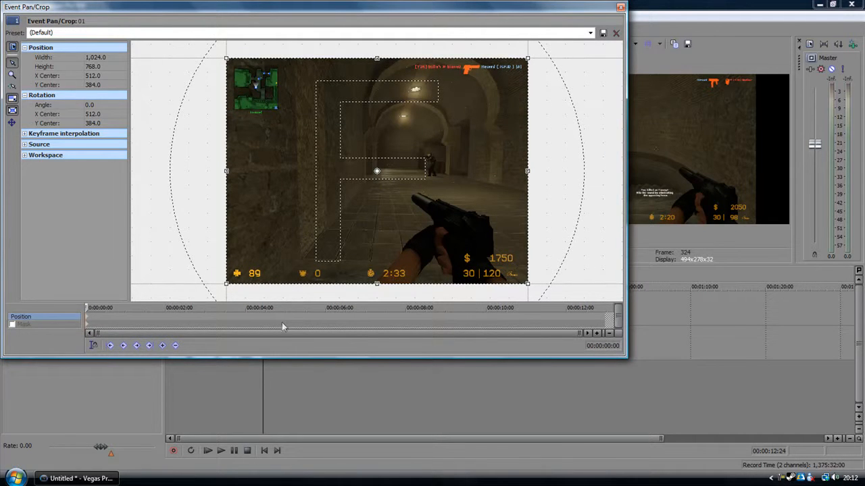
pyautogui.click(279, 327)
pyautogui.click(272, 310)
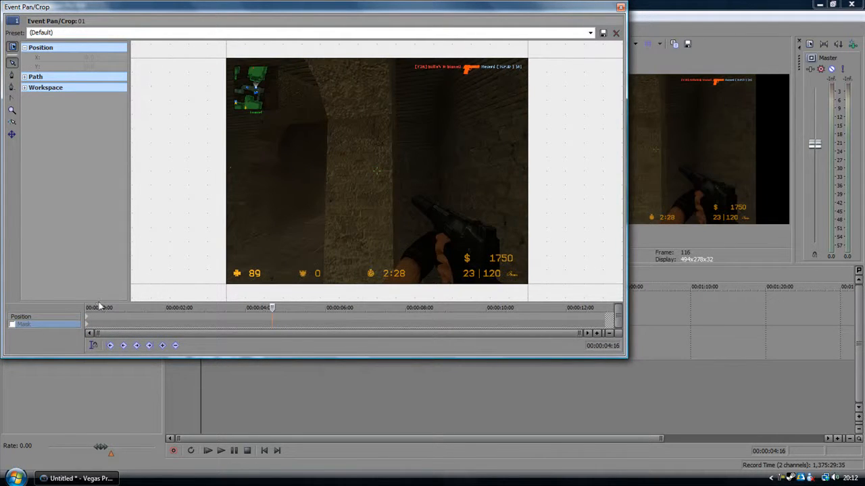
pyautogui.click(16, 315)
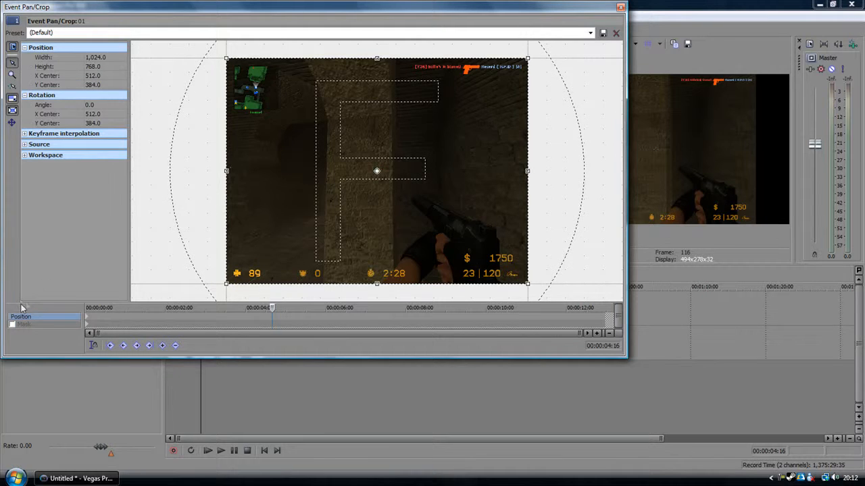
pyautogui.moveTo(84, 259); pyautogui.dragTo(27, 278)
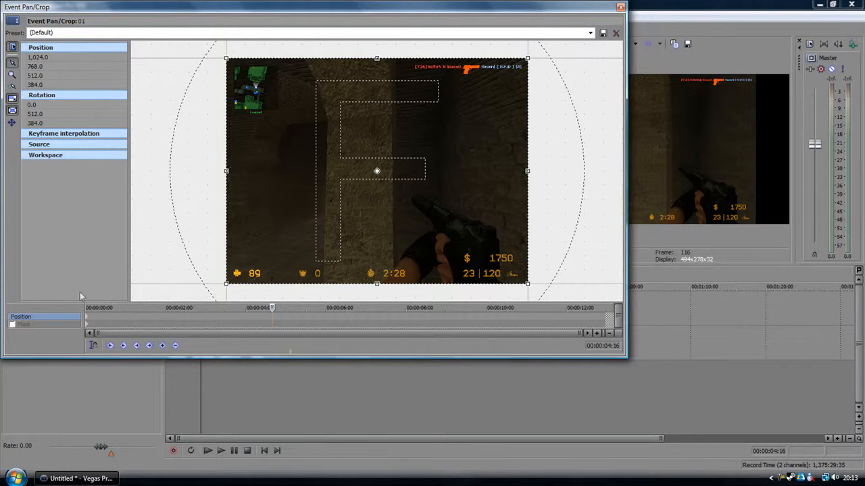
pyautogui.moveTo(623, 303); pyautogui.dragTo(639, 304)
pyautogui.moveTo(276, 309); pyautogui.dragTo(3, 313)
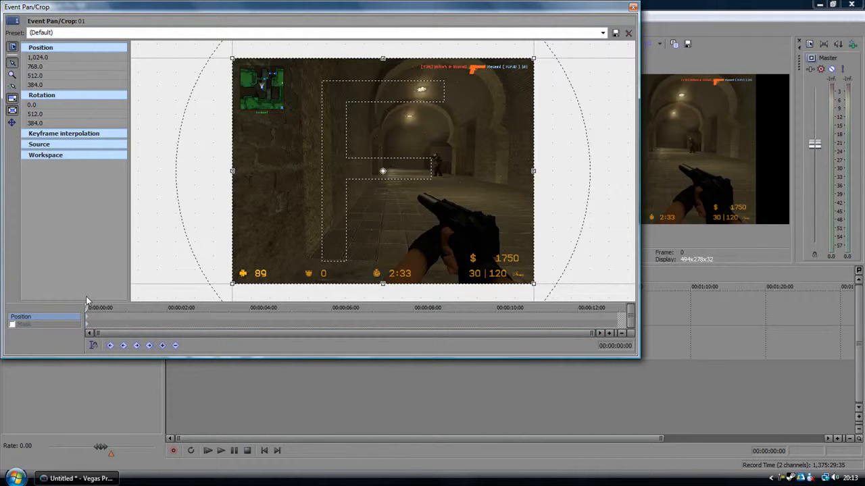
pyautogui.moveTo(87, 308)
pyautogui.mouseDown()
pyautogui.moveTo(210, 311)
pyautogui.moveTo(78, 319)
pyautogui.mouseUp()
# Step: Add a full-frame Position keyframe at 00:00:03:12 and crop to about 351 × 263 around the minimap at 00:00:03:14
pyautogui.moveTo(87, 309); pyautogui.dragTo(228, 310)
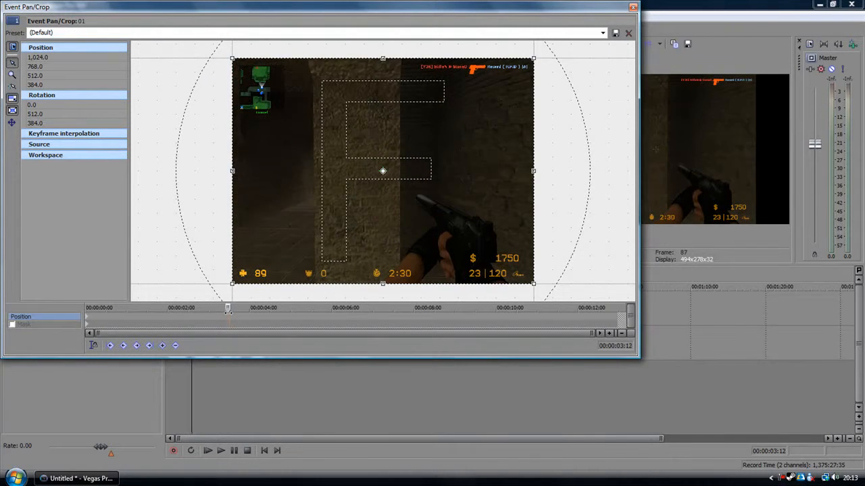
pyautogui.click(163, 346)
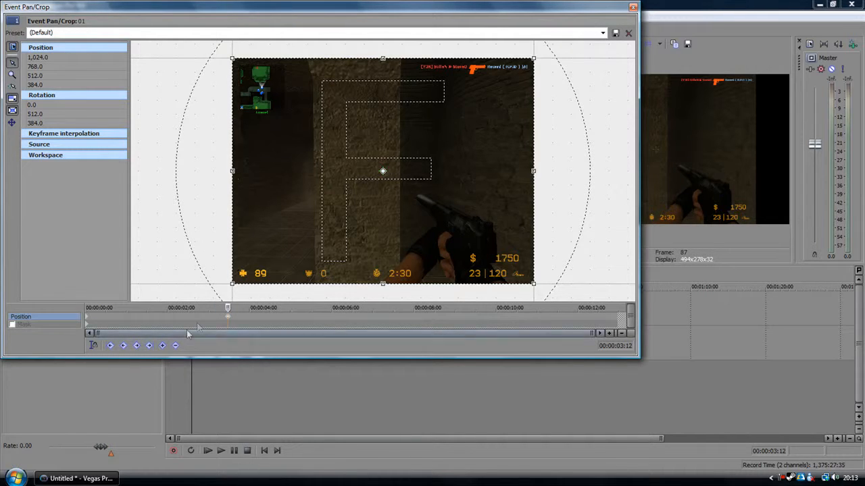
pyautogui.moveTo(227, 309); pyautogui.dragTo(230, 308)
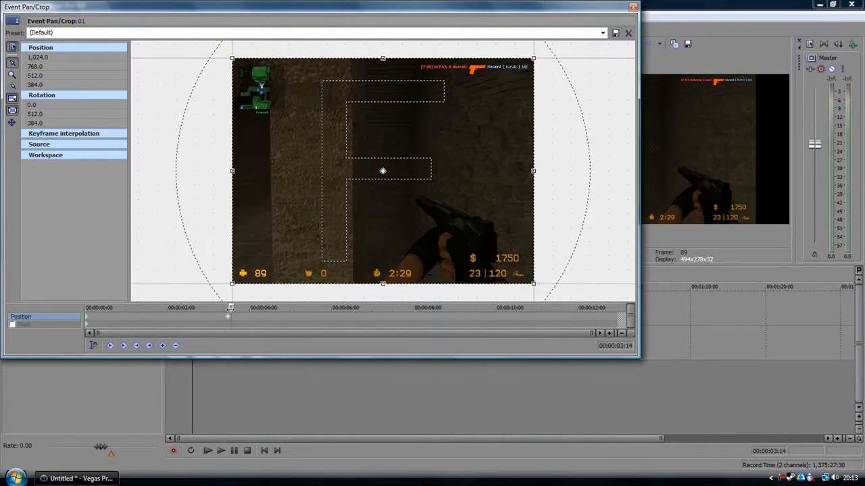
pyautogui.moveTo(533, 284); pyautogui.dragTo(396, 203)
pyautogui.moveTo(377, 174); pyautogui.dragTo(284, 116)
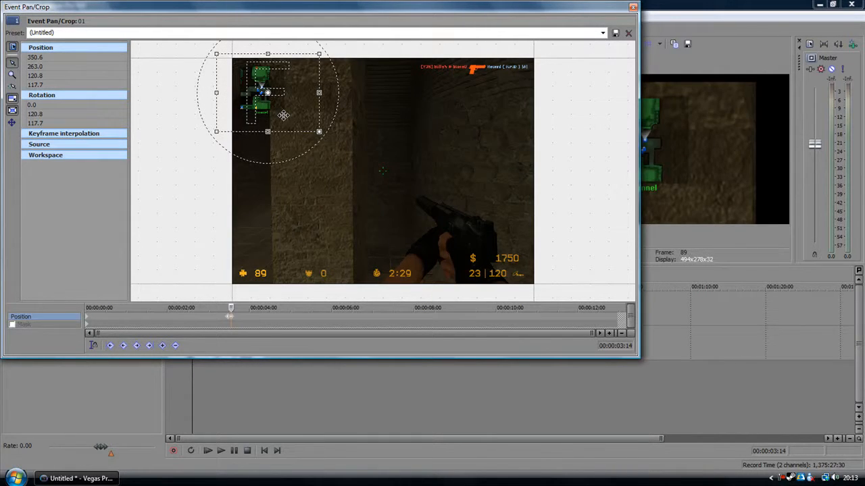
# Step: Hold the minimap crop with a keyframe at 00:00:04:07, restore the full frame at 00:00:04:09 and close Event Pan/Crop
pyautogui.moveTo(232, 308); pyautogui.dragTo(230, 308)
pyautogui.moveTo(236, 308); pyautogui.dragTo(259, 314)
pyautogui.click(173, 346)
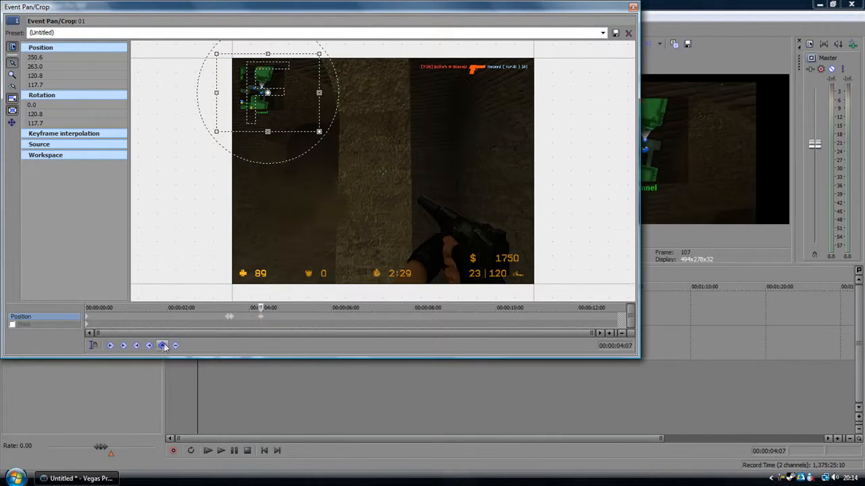
pyautogui.moveTo(261, 308); pyautogui.dragTo(263, 308)
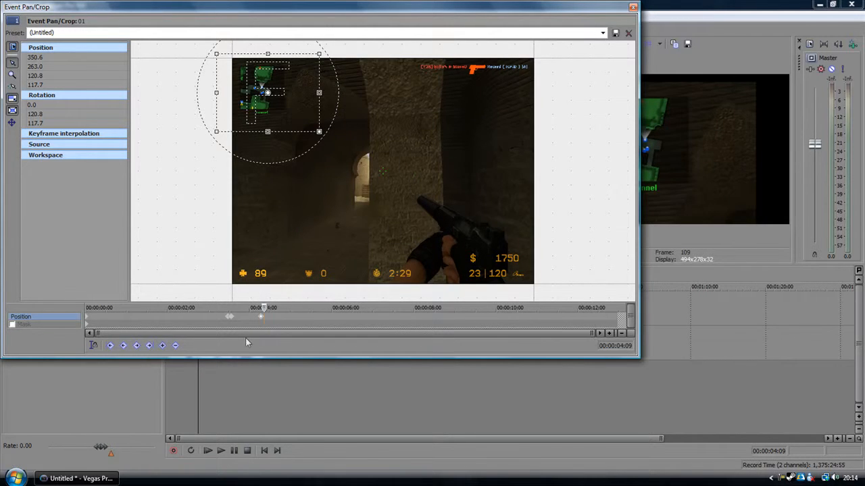
pyautogui.rightClick(301, 113)
pyautogui.click(319, 124)
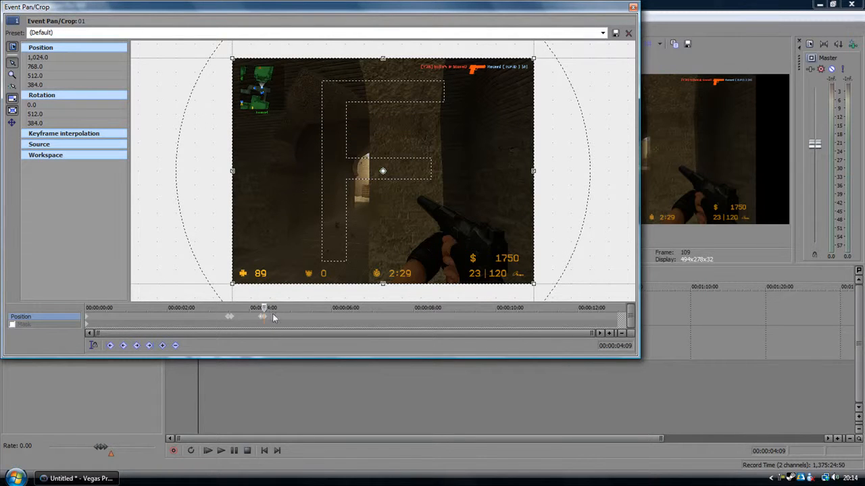
pyautogui.click(633, 8)
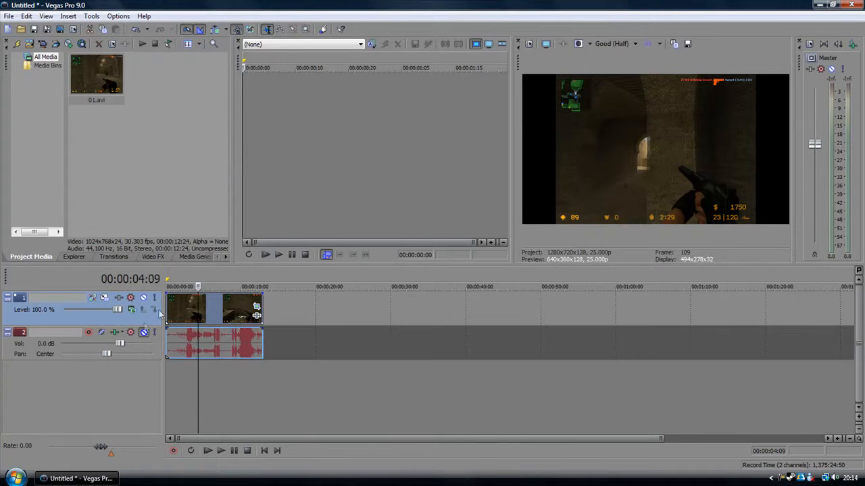
# Step: Play back the keyframed zoom and set the video preview quality to Draft (Half) for the playback
pyautogui.click(208, 451)
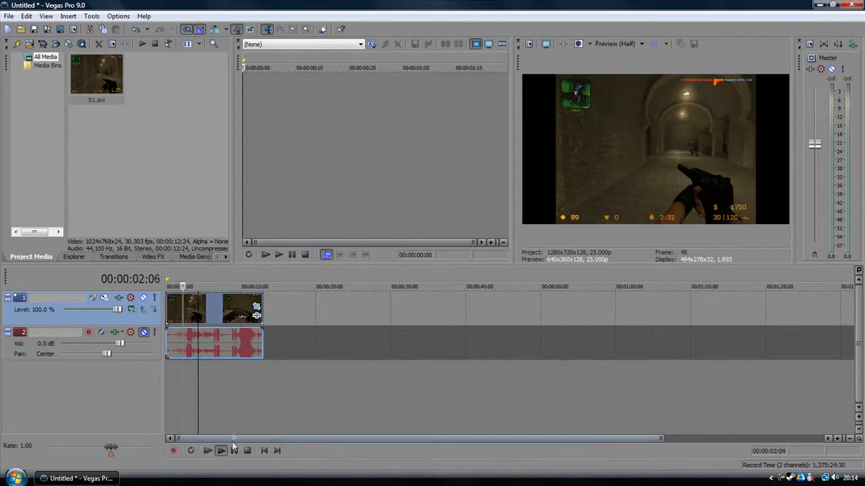
pyautogui.click(234, 451)
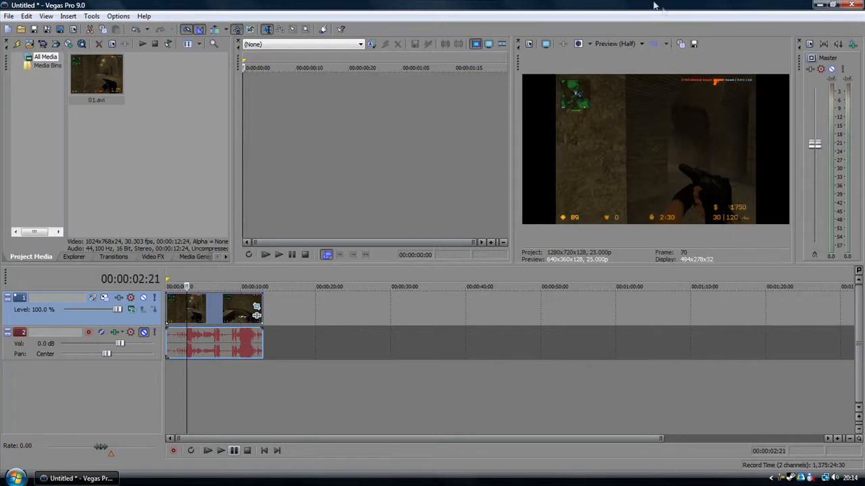
pyautogui.click(622, 44)
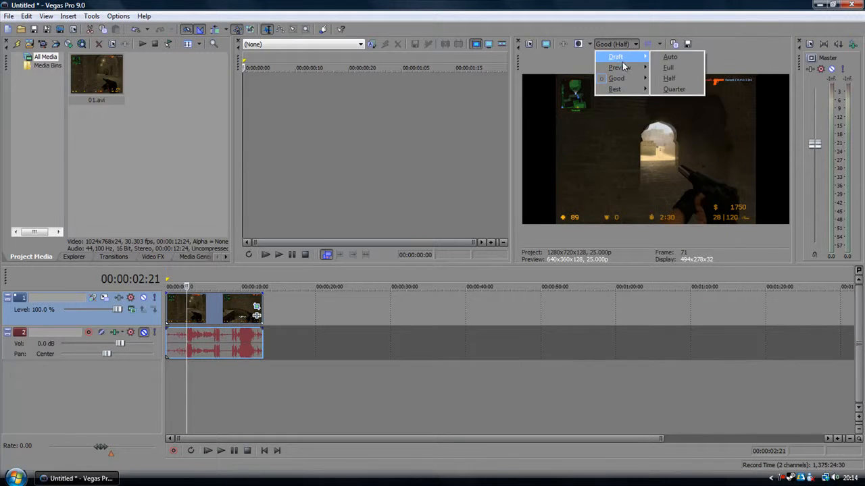
pyautogui.click(669, 78)
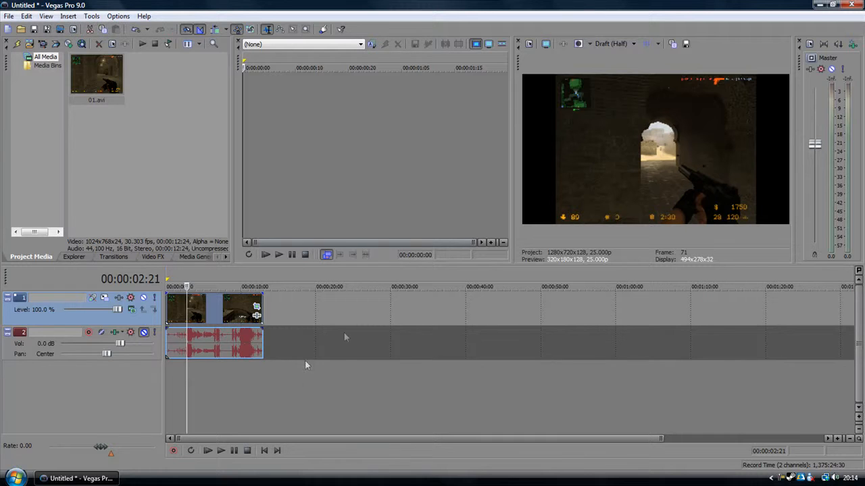
pyautogui.click(208, 452)
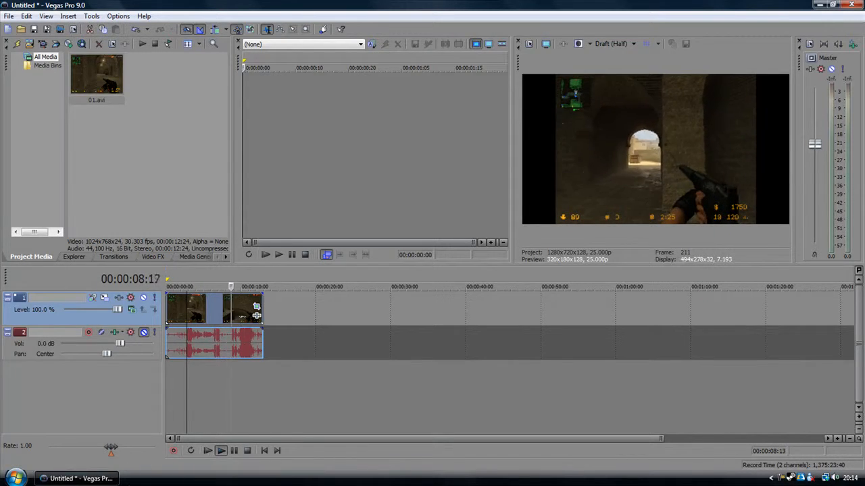
pyautogui.click(234, 451)
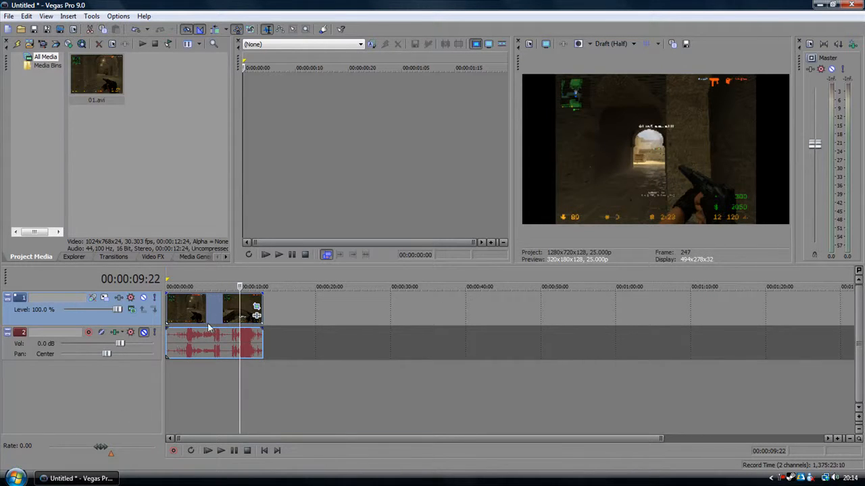
# Step: Set video track 1's compositing mode to 3D Source Alpha and inspect its Track Motion window before closing it
pyautogui.rightClick(130, 314)
pyautogui.click(127, 319)
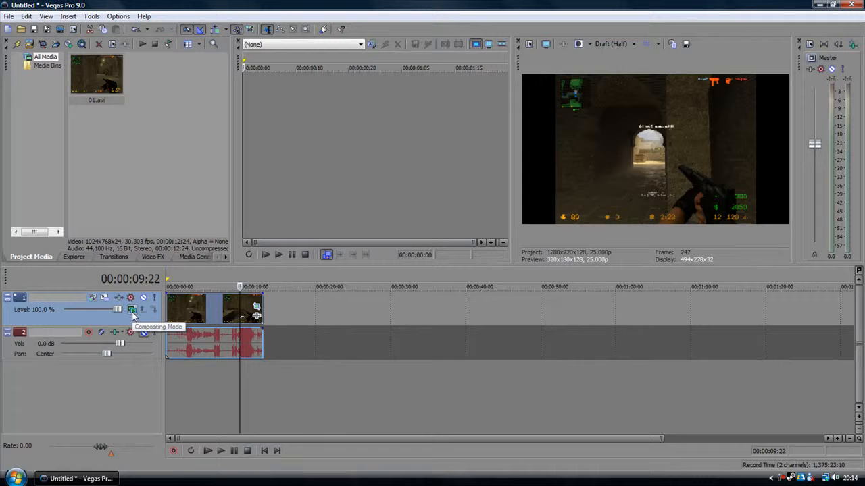
pyautogui.click(133, 316)
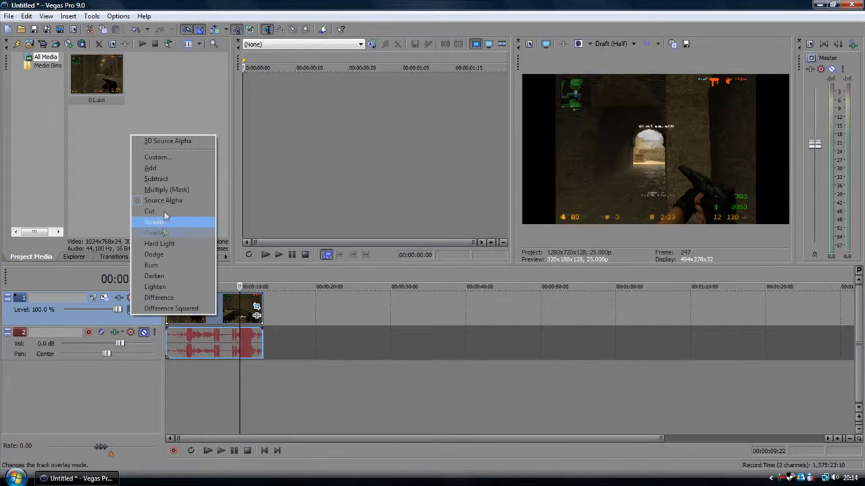
pyautogui.click(171, 143)
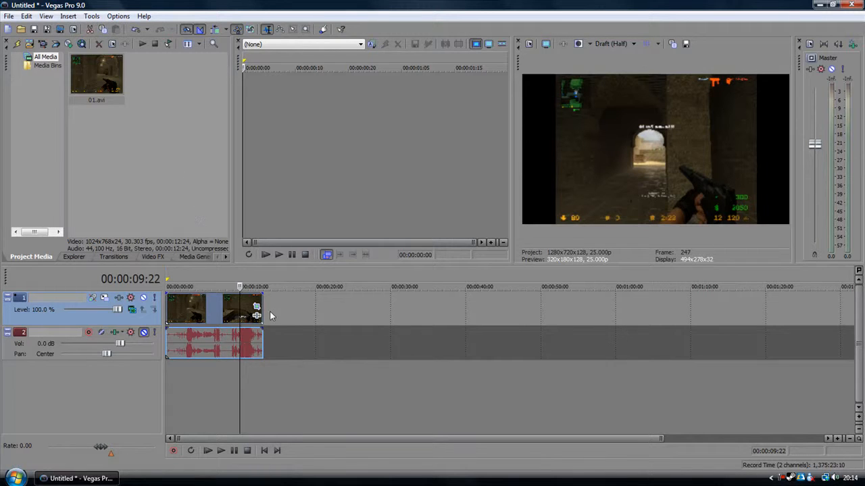
pyautogui.click(105, 298)
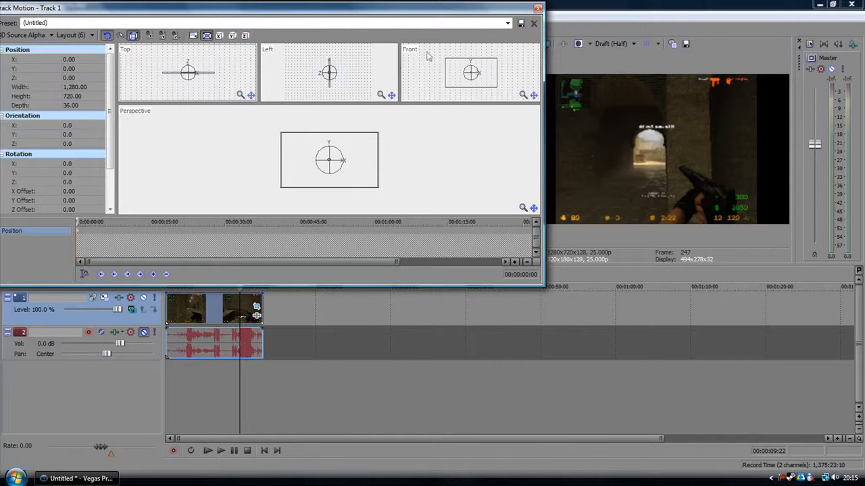
pyautogui.click(537, 9)
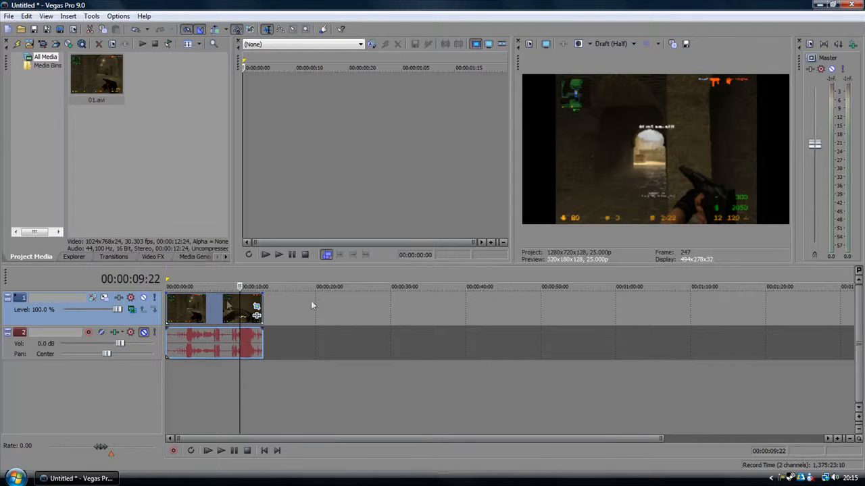
# Step: Set video track 1's compositing mode back to Source Alpha
pyautogui.click(135, 310)
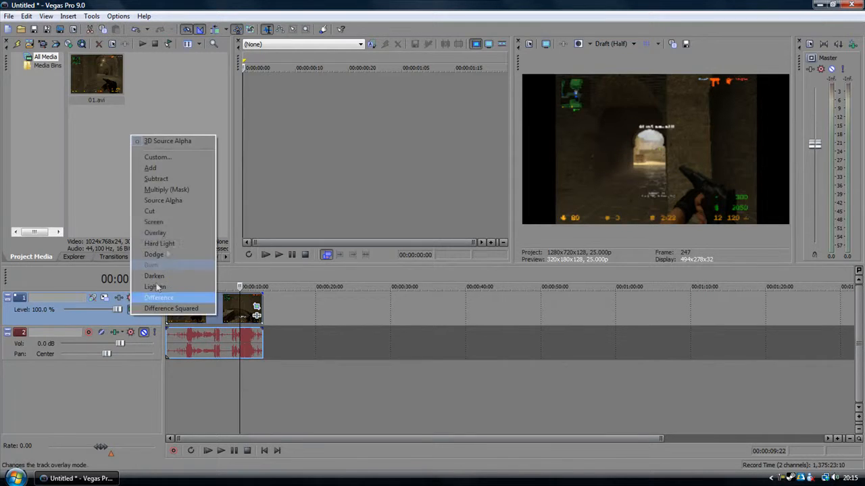
pyautogui.click(163, 200)
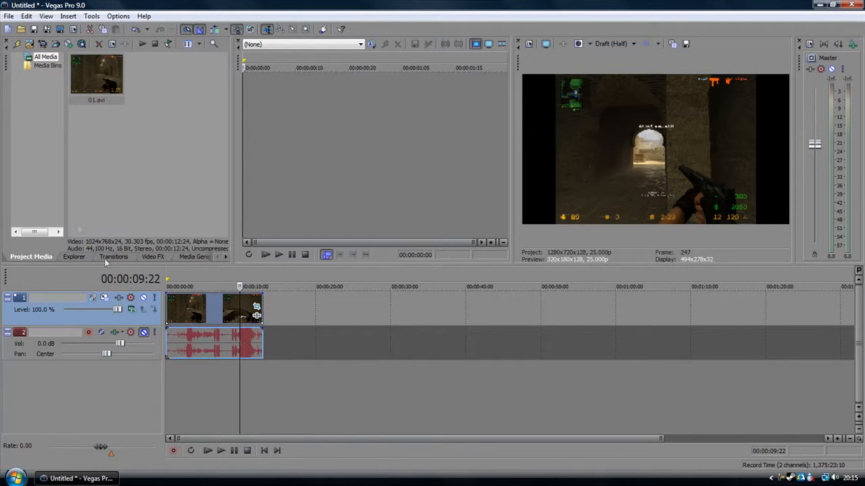
# Step: Browse the available video effects and look at the presets of several of them, including Bump Map
pyautogui.click(152, 257)
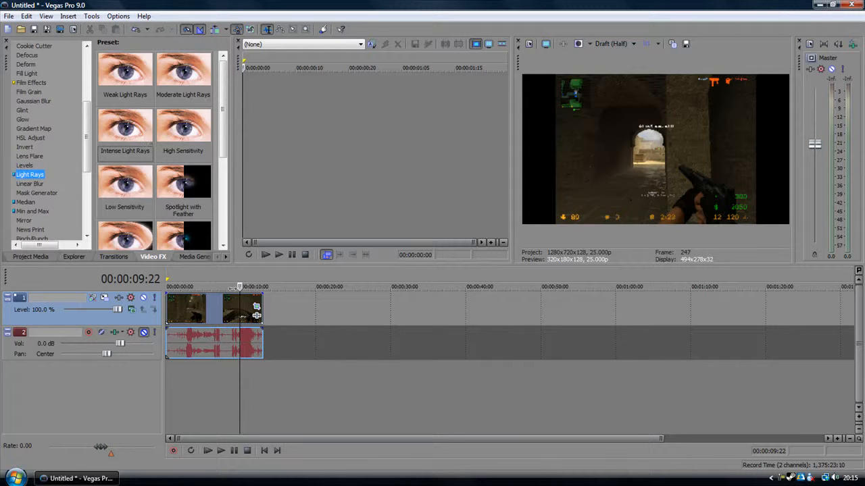
pyautogui.click(57, 131)
pyautogui.scroll(5, 64, 102)
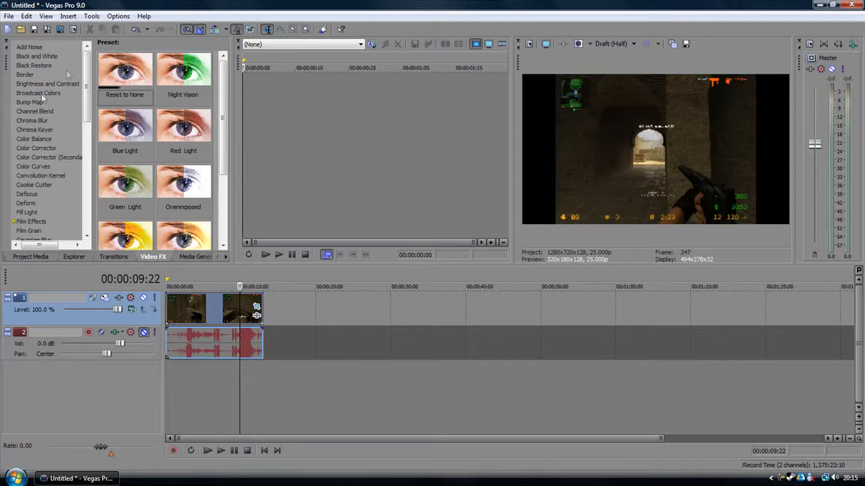
pyautogui.click(38, 104)
pyautogui.click(35, 121)
pyautogui.click(31, 84)
pyautogui.click(27, 58)
pyautogui.click(36, 104)
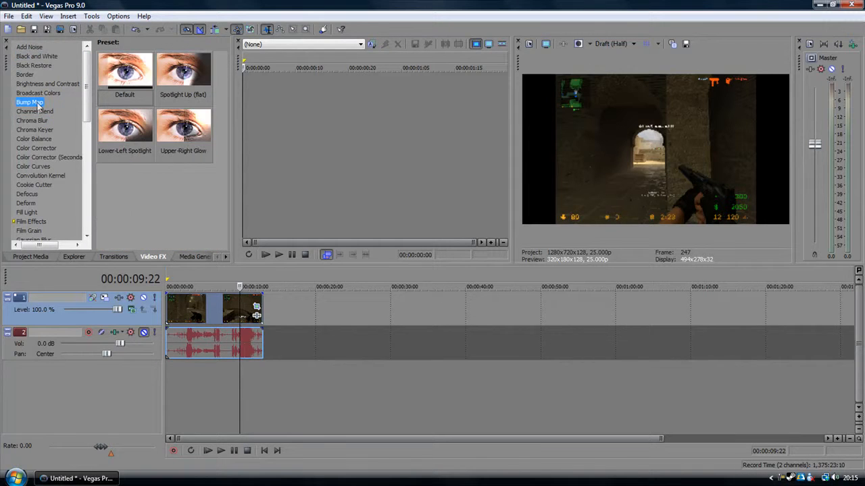
# Step: Apply the Glow effect's White Highlights preset to the gameplay clip on video track 1
pyautogui.moveTo(88, 101); pyautogui.dragTo(88, 169)
pyautogui.click(26, 95)
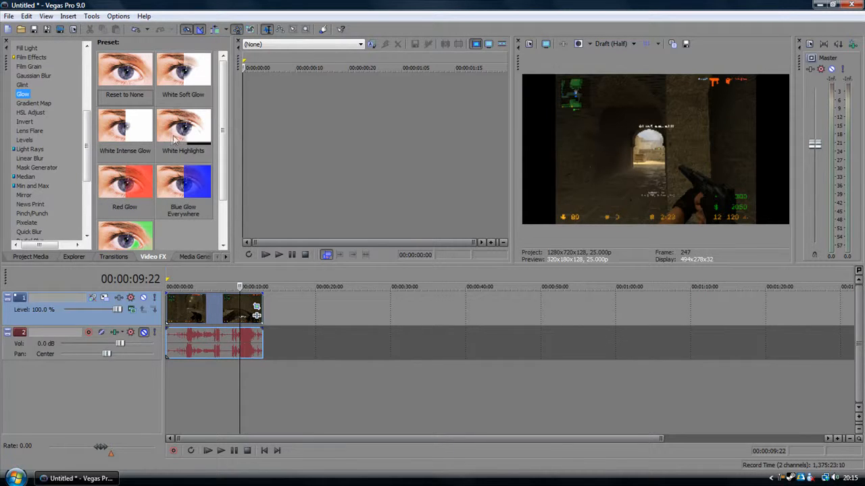
pyautogui.moveTo(179, 133); pyautogui.dragTo(182, 306)
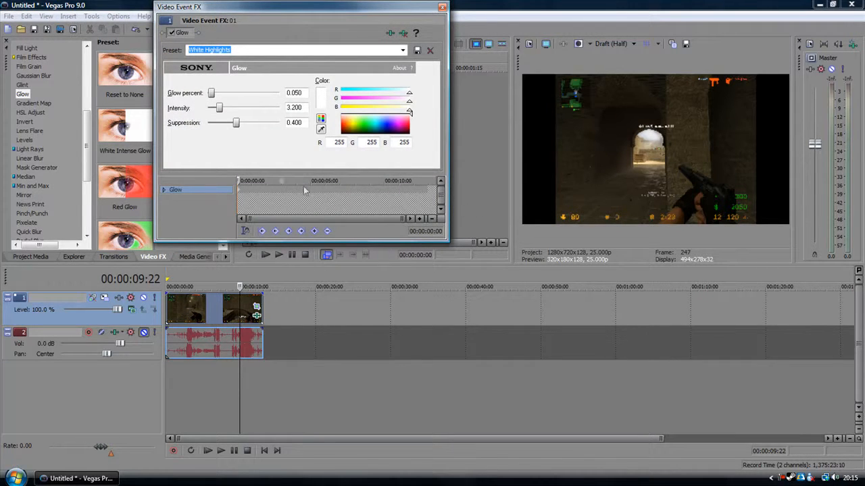
# Step: Add a Glow keyframe at 00:00:08:13 and compare the frames at the first and the new keyframe
pyautogui.moveTo(240, 180); pyautogui.dragTo(245, 181)
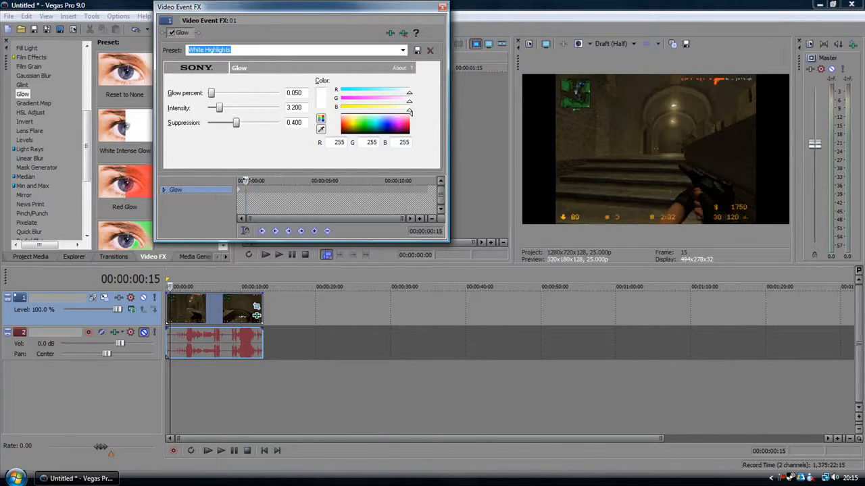
pyautogui.moveTo(244, 181); pyautogui.dragTo(362, 181)
pyautogui.click(314, 231)
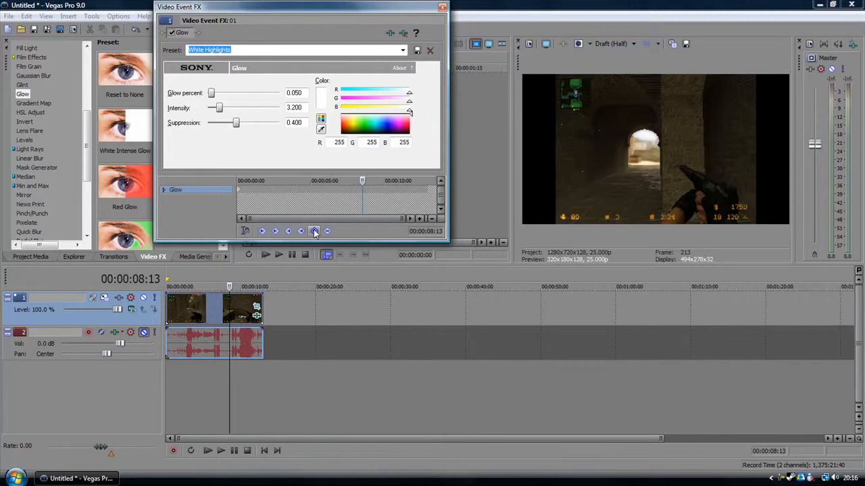
pyautogui.click(238, 192)
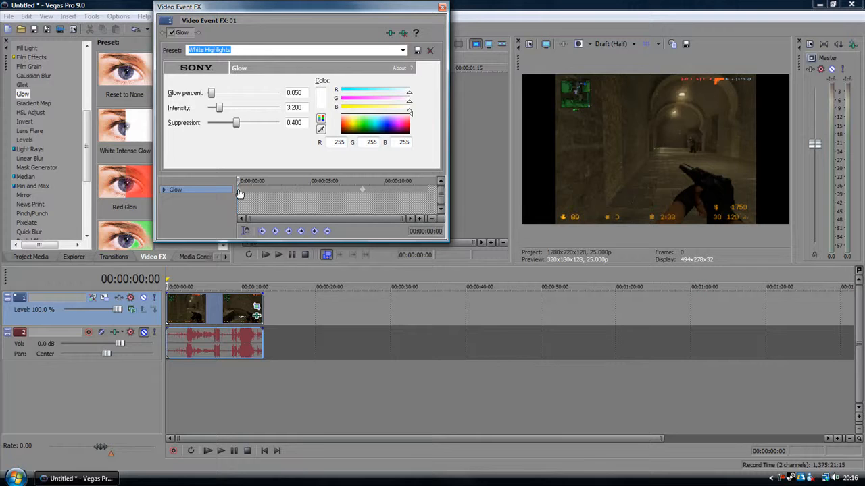
pyautogui.click(363, 196)
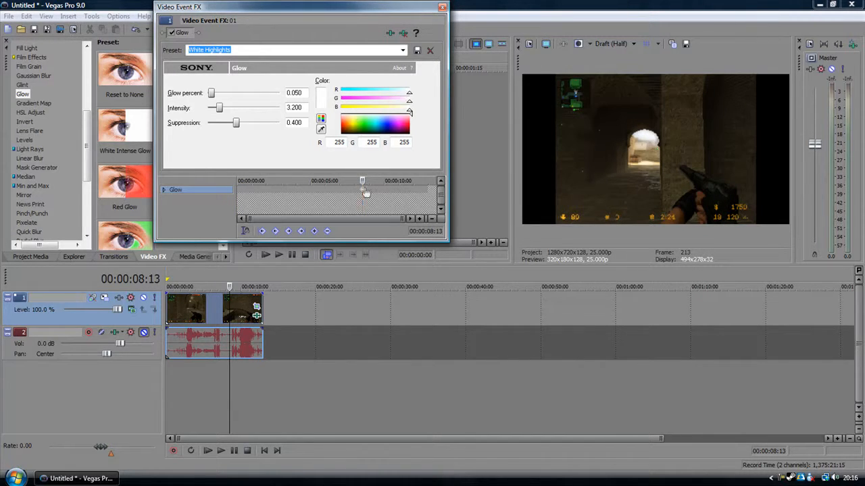
# Step: Hold the glow with a keyframe at 00:00:09:16, set glow percent, intensity and suppression to 0 at 00:00:09:18 and close the effect settings
pyautogui.moveTo(362, 181); pyautogui.dragTo(378, 182)
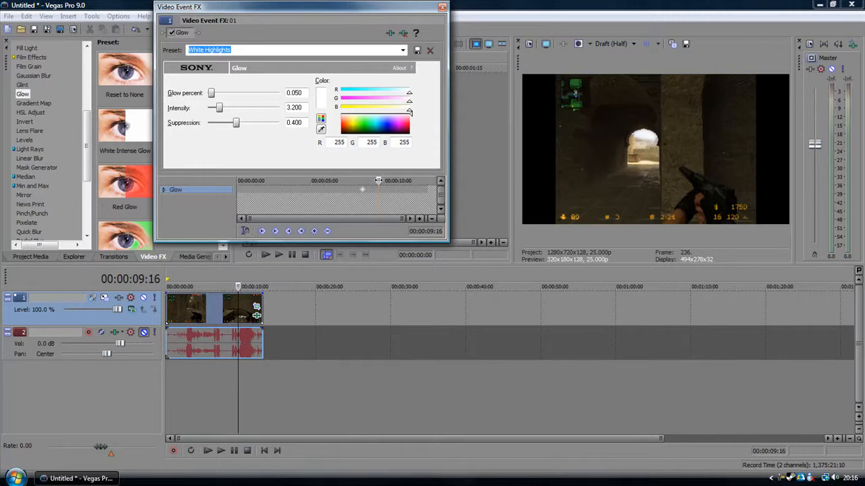
pyautogui.click(313, 232)
pyautogui.moveTo(378, 181); pyautogui.dragTo(380, 180)
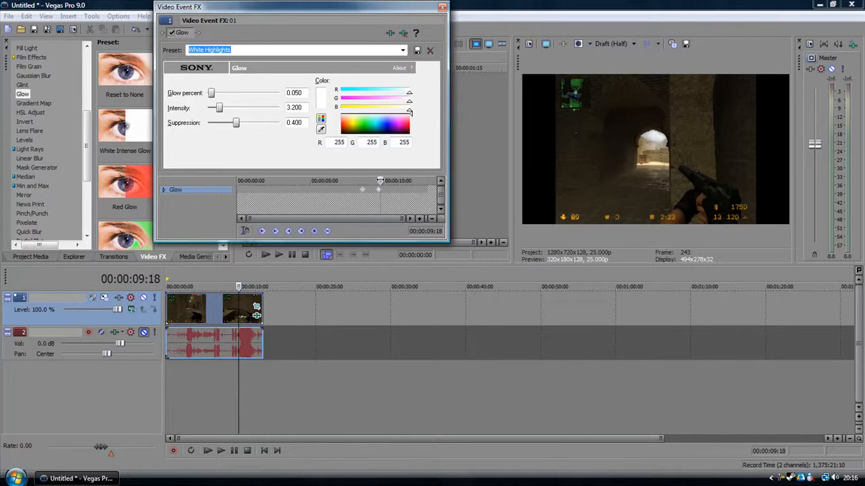
pyautogui.moveTo(212, 94); pyautogui.dragTo(191, 126)
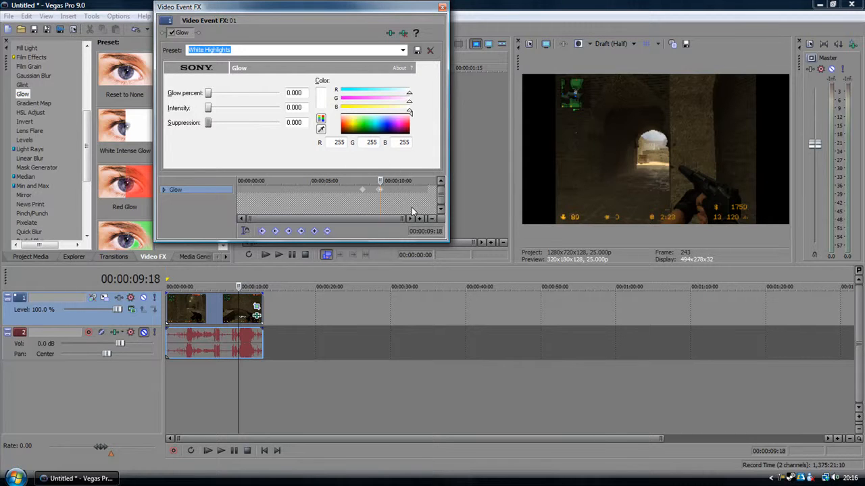
pyautogui.click(441, 7)
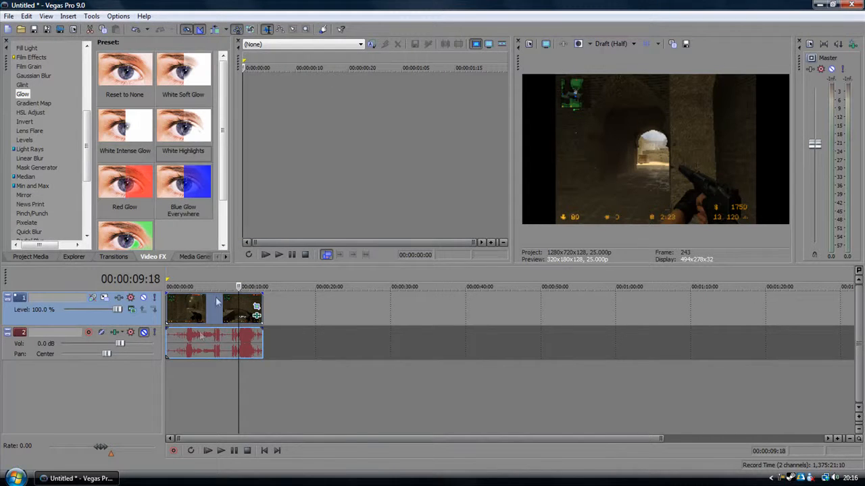
# Step: Play back the clip from about the middle to check the keyframed glow
pyautogui.click(207, 319)
pyautogui.press('space')
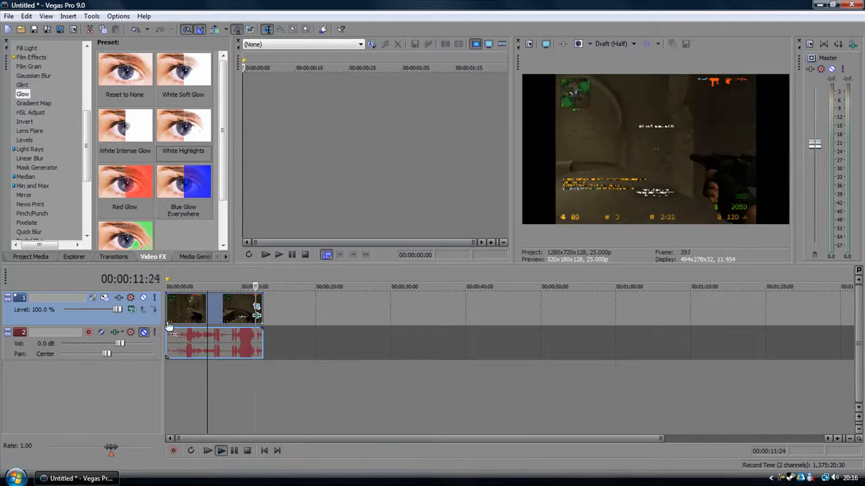
# Step: Delete the gameplay clip with its audio from the timeline and stop playback
pyautogui.click(182, 318)
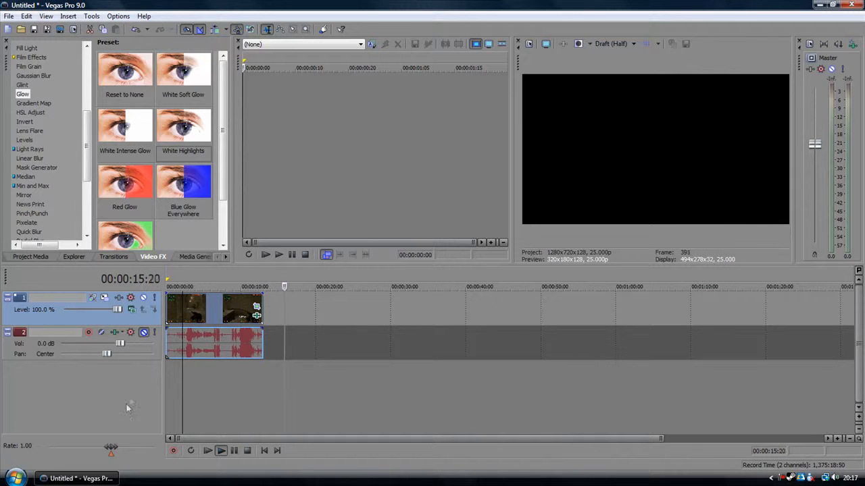
pyautogui.press('Delete')
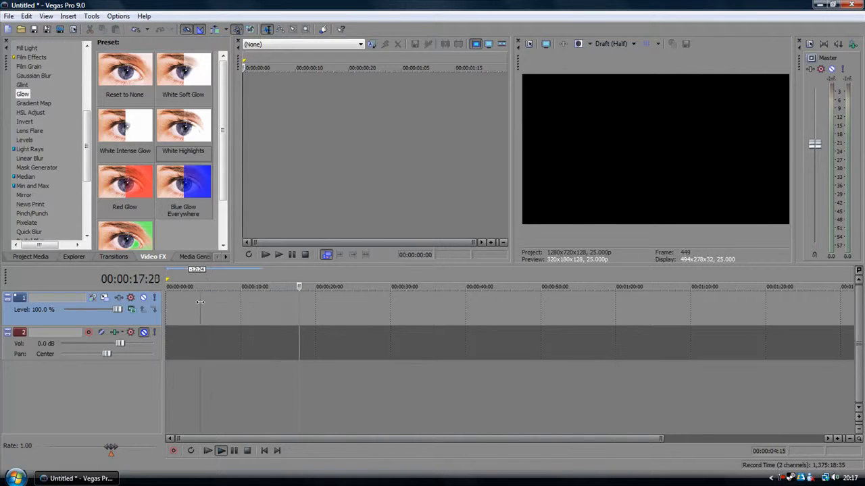
pyautogui.press('Return')
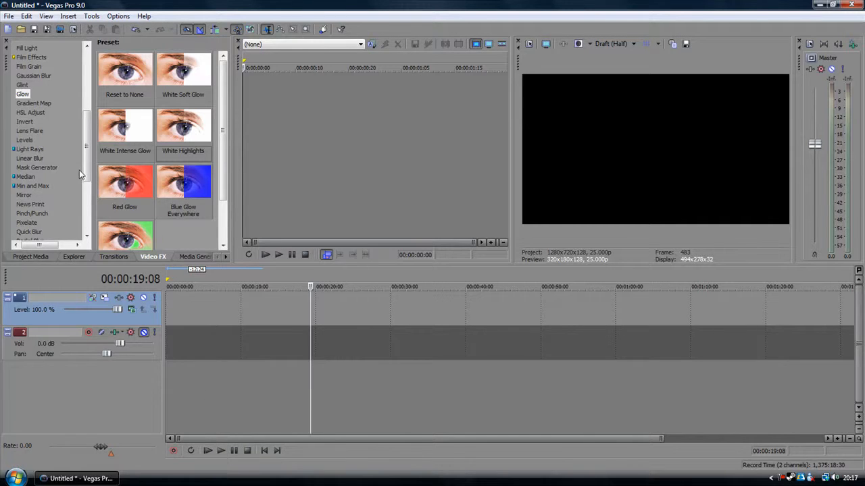
# Step: Add a Soft Glow Video Factory Text event reading "Straw Tutorials" at the start of video track 1
pyautogui.click(191, 257)
pyautogui.moveTo(233, 203); pyautogui.dragTo(277, 203)
pyautogui.moveTo(141, 183); pyautogui.dragTo(173, 318)
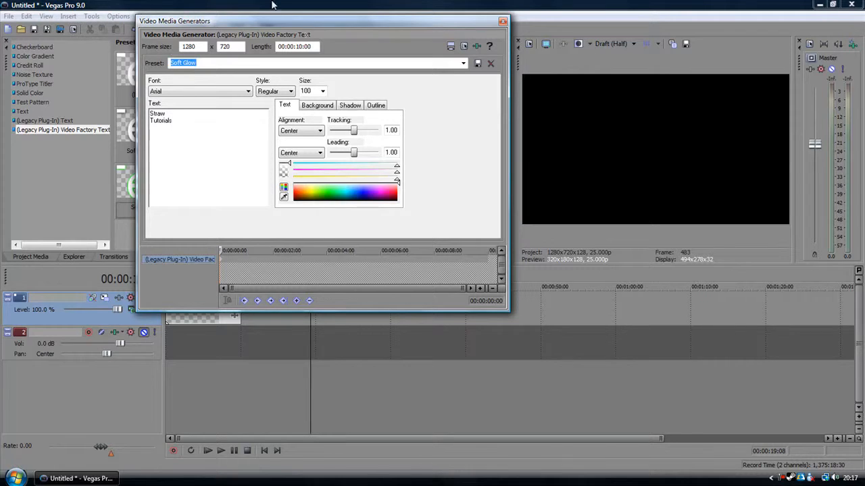
# Step: Give the title text a cyan outline with a width of 0.37 and a feather of 0.22
pyautogui.click(375, 105)
pyautogui.click(346, 191)
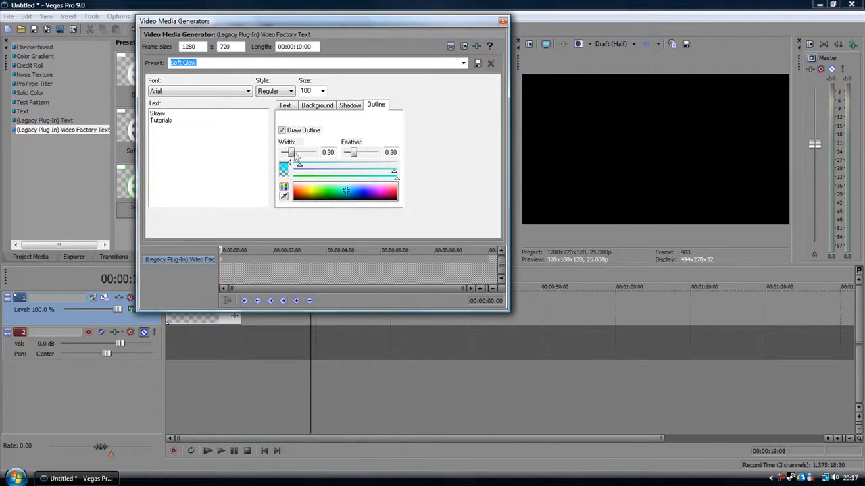
pyautogui.moveTo(290, 154); pyautogui.dragTo(293, 154)
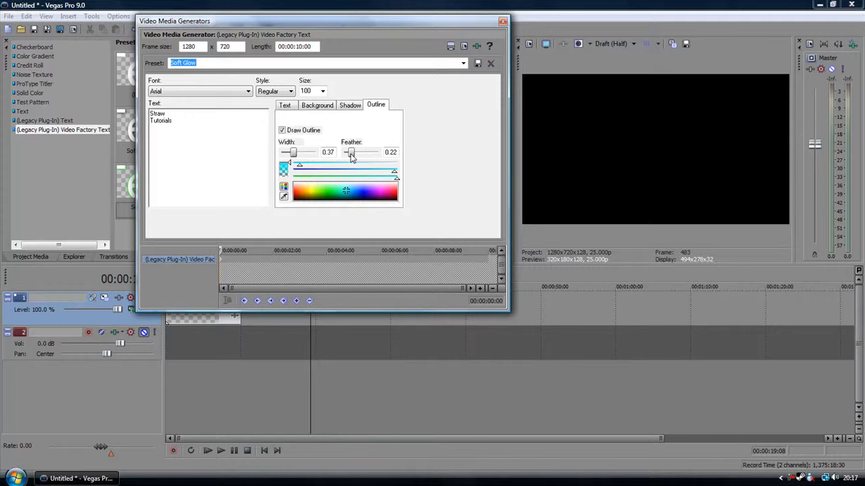
# Step: Colour the title text black and its shadow cyan, close the generator settings and show the title in the preview
pyautogui.click(285, 106)
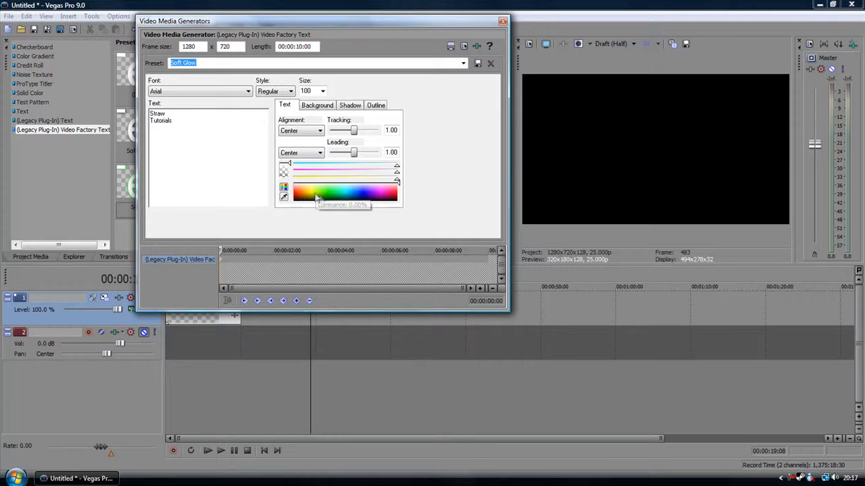
pyautogui.moveTo(323, 197); pyautogui.dragTo(336, 214)
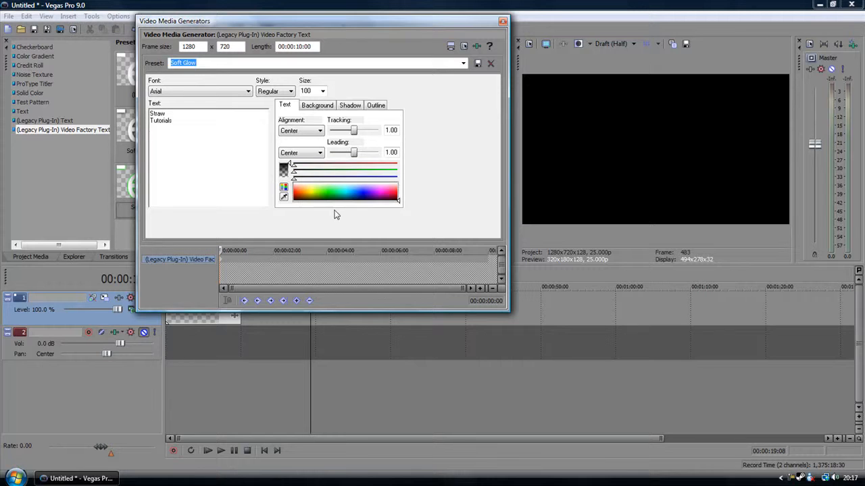
pyautogui.click(350, 106)
pyautogui.click(347, 194)
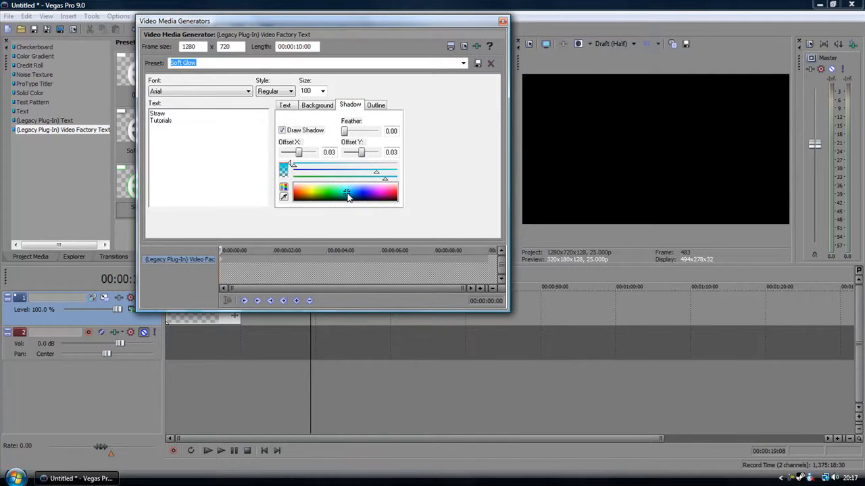
pyautogui.click(503, 21)
pyautogui.click(208, 314)
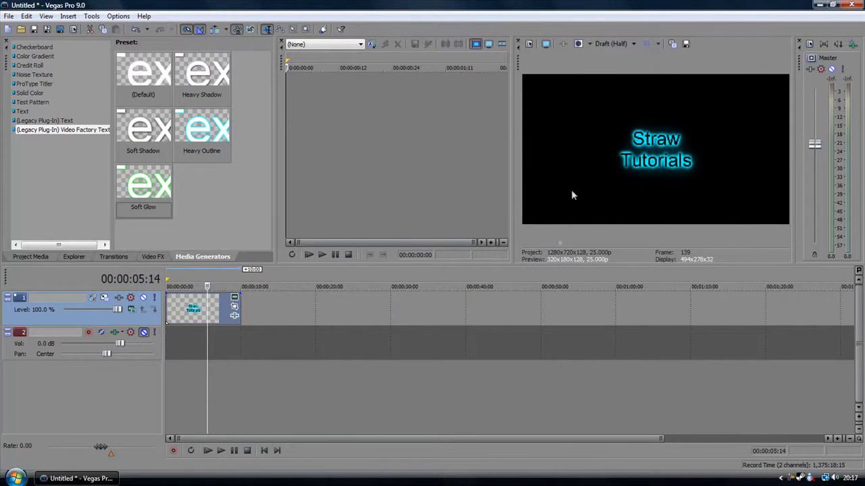
# Step: In the title's Event Pan/Crop, shift the starting frame's centre to about X 1,087.7, Y 610.9 so the text sits in the picture's upper-left corner
pyautogui.click(234, 306)
pyautogui.moveTo(287, 219); pyautogui.dragTo(425, 266)
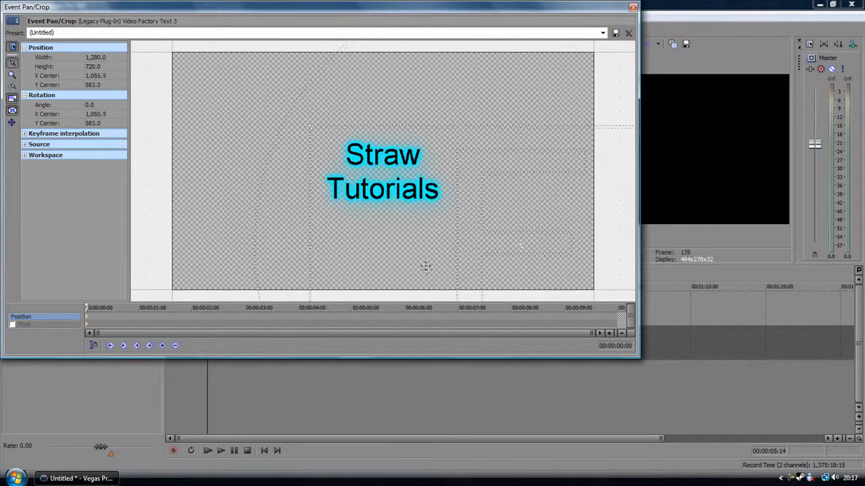
pyautogui.moveTo(453, 5); pyautogui.dragTo(364, 1)
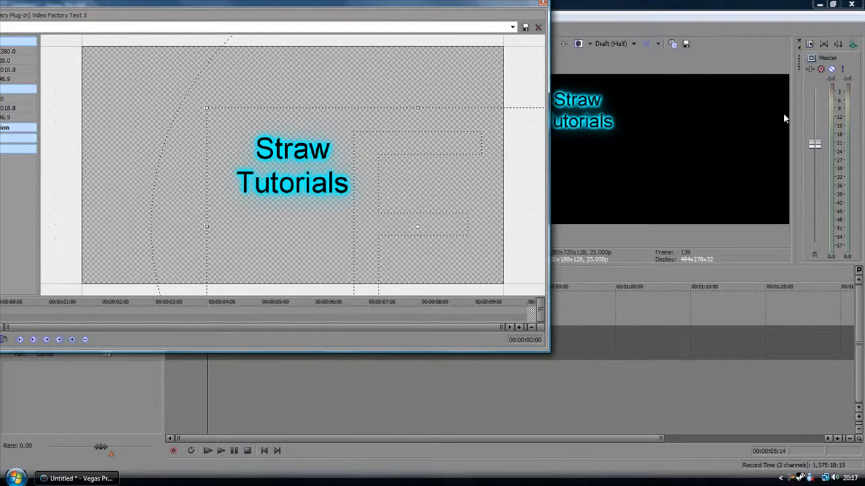
pyautogui.moveTo(423, 212); pyautogui.dragTo(166, 80)
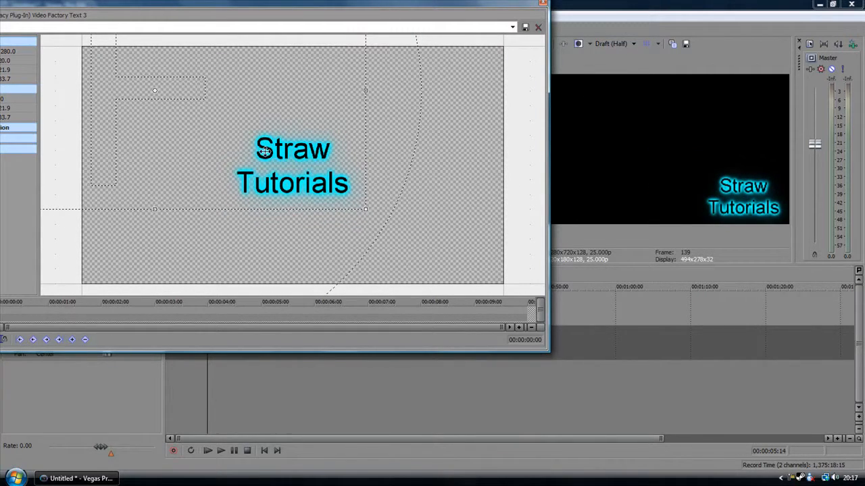
pyautogui.moveTo(255, 124); pyautogui.dragTo(541, 282)
pyautogui.moveTo(427, 6); pyautogui.dragTo(460, 3)
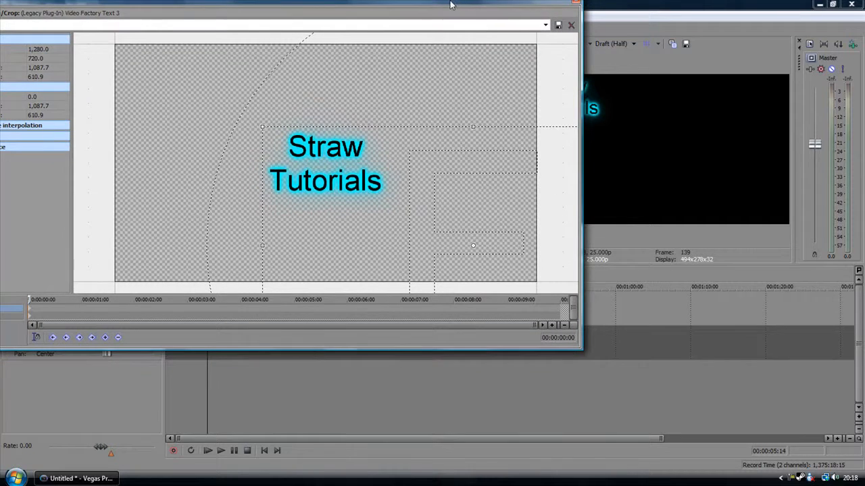
# Step: At 00:00:01:19, shift the title's crop frame centre to about X 215.3, Y 114.0 and close Event Pan/Crop
pyautogui.moveTo(30, 299); pyautogui.dragTo(121, 299)
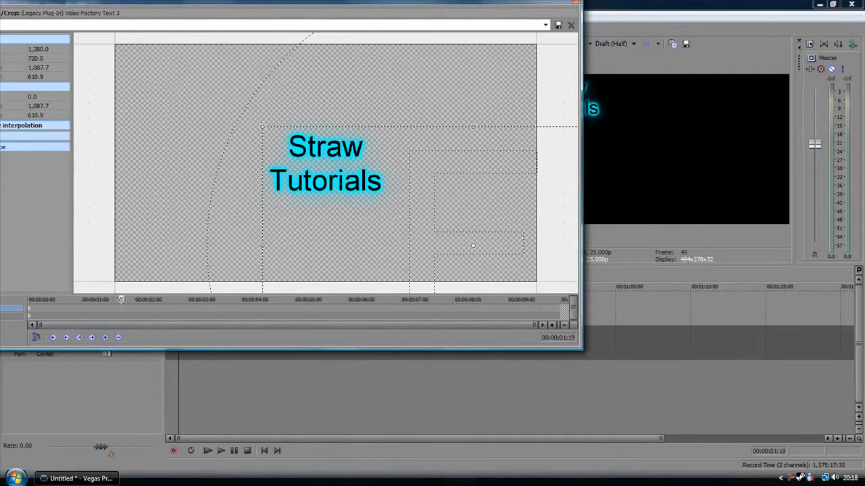
pyautogui.moveTo(463, 241); pyautogui.dragTo(167, 74)
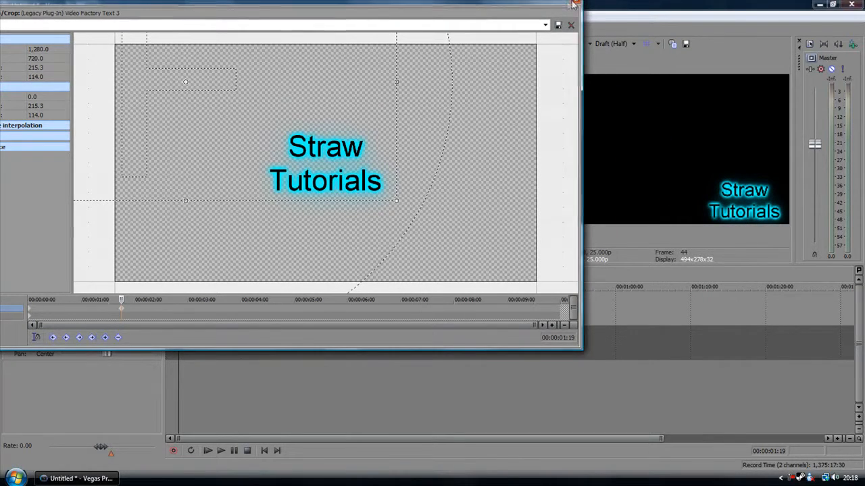
pyautogui.click(569, 4)
# Step: Play back the title's keyframed movement and pause it
pyautogui.click(207, 451)
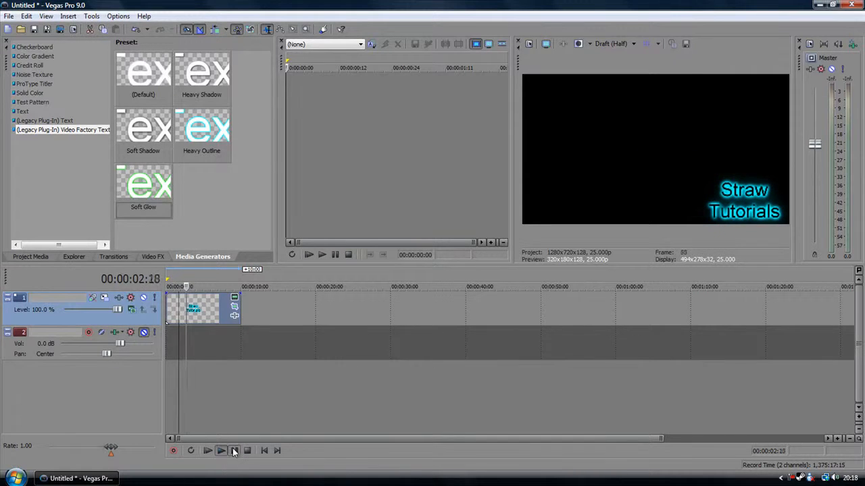
pyautogui.click(234, 451)
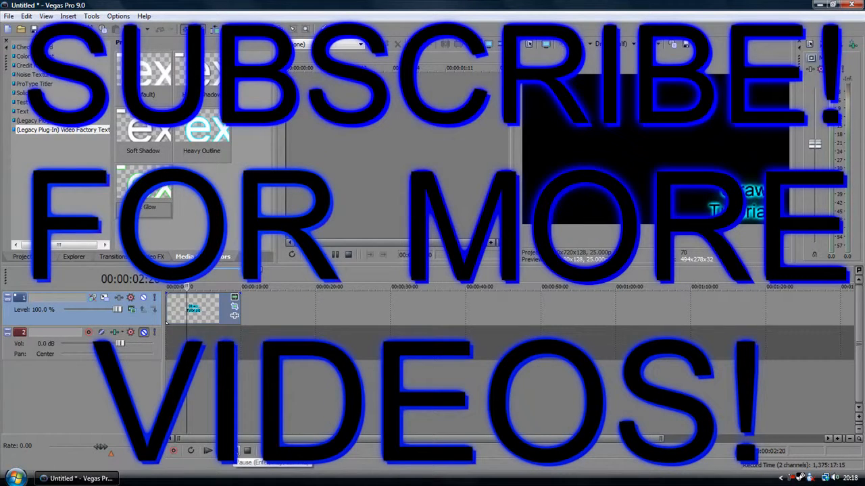